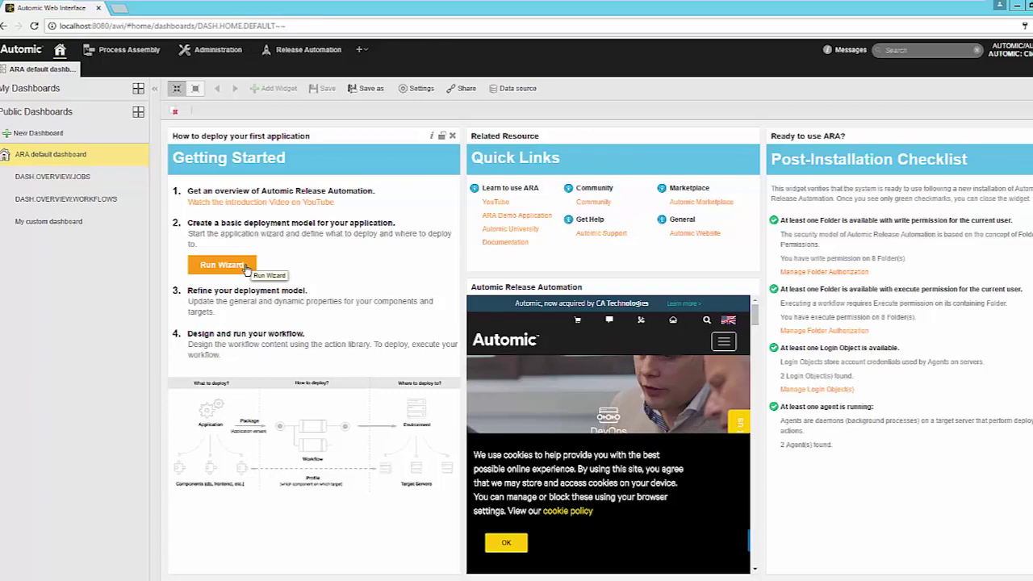
Step: Run the application wizard for Blue_Green_App with Application, Database, Docker_Image, General and Load_Balancer components and a workflow named Deploy
left_click(250, 268)
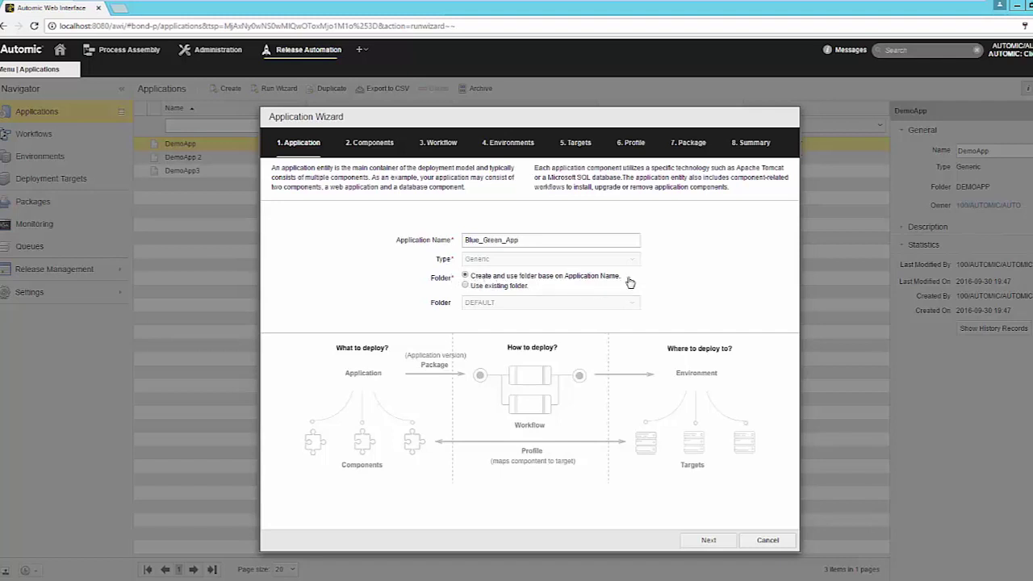
left_click(710, 540)
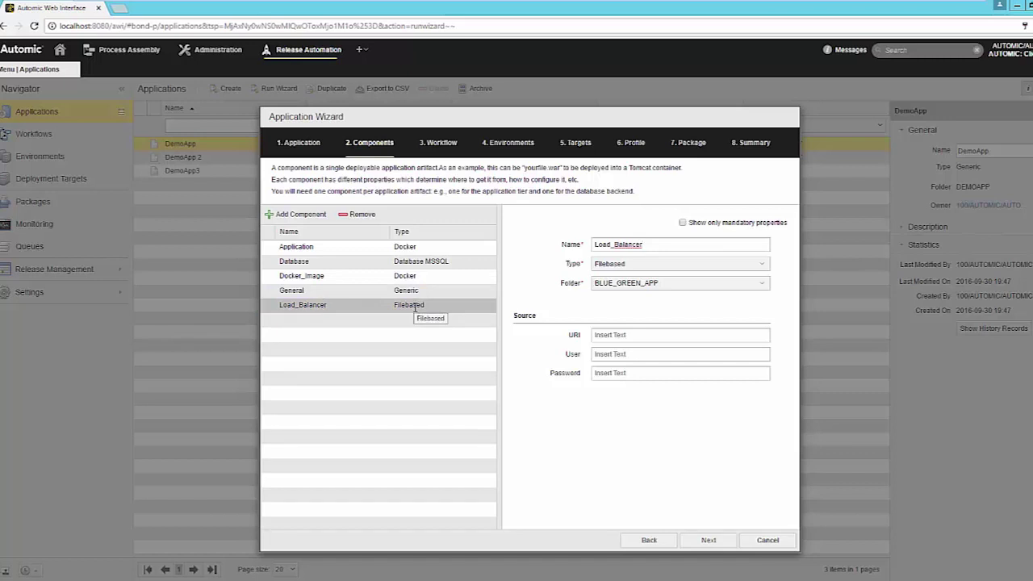
left_click(724, 542)
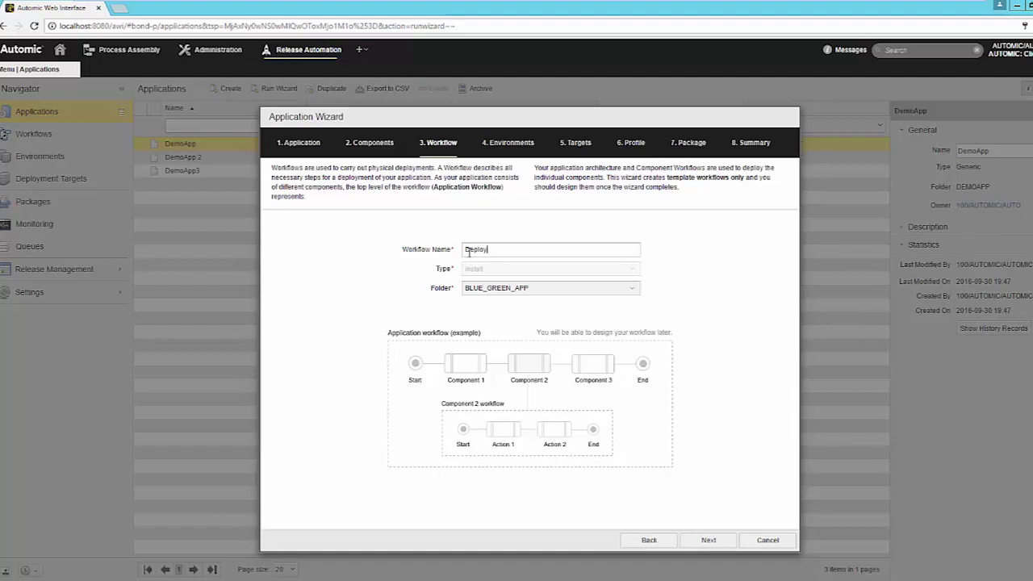
left_click_drag(467, 252, 495, 250)
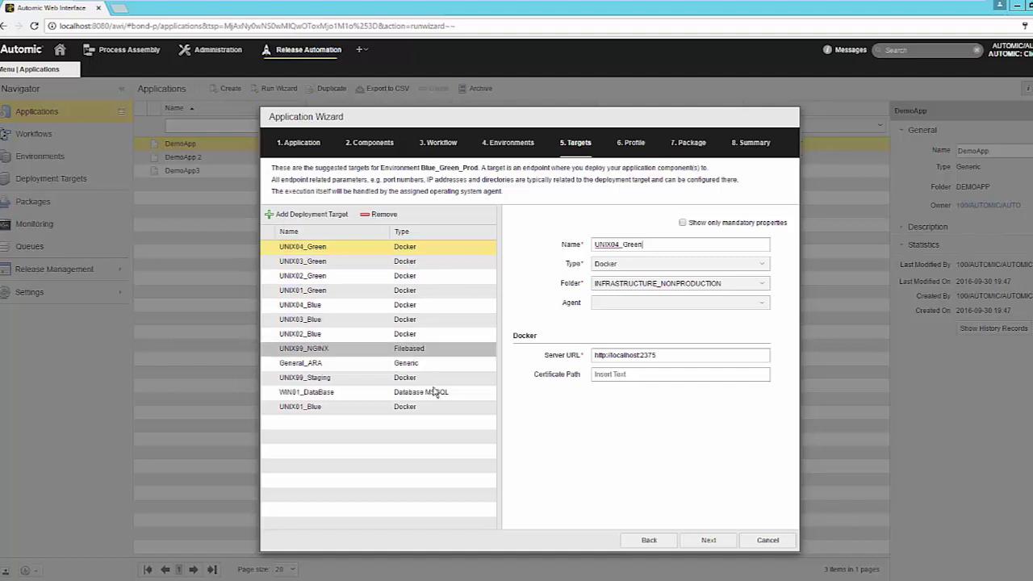
Step: Set the folder of the deployment targets UNIX04_Green, UNIX03_Green, UNIX02_Green and UNIX01_Green to BLUE_GREEN_APP
left_click(667, 285)
left_click(668, 295)
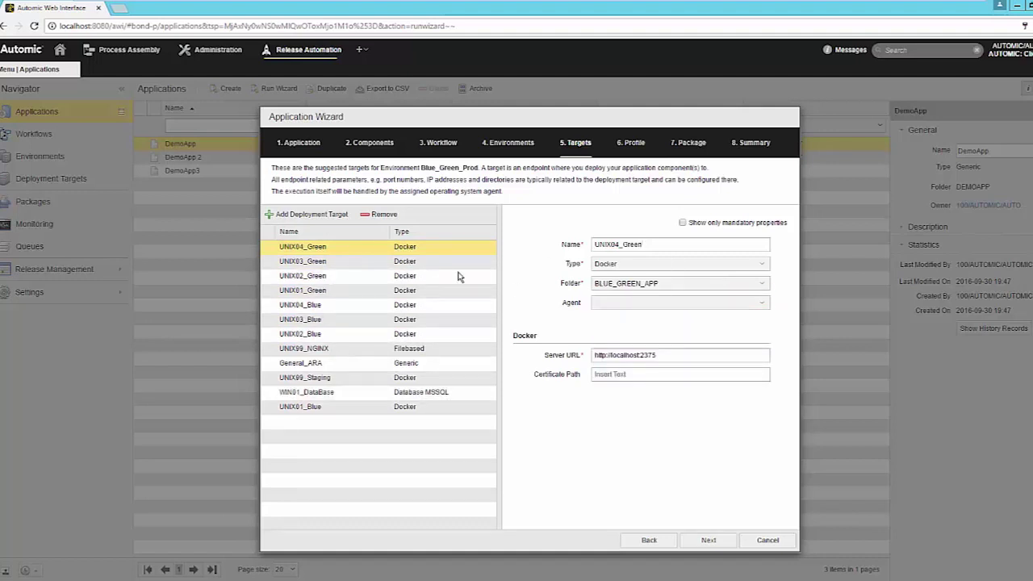
left_click(430, 267)
left_click(628, 284)
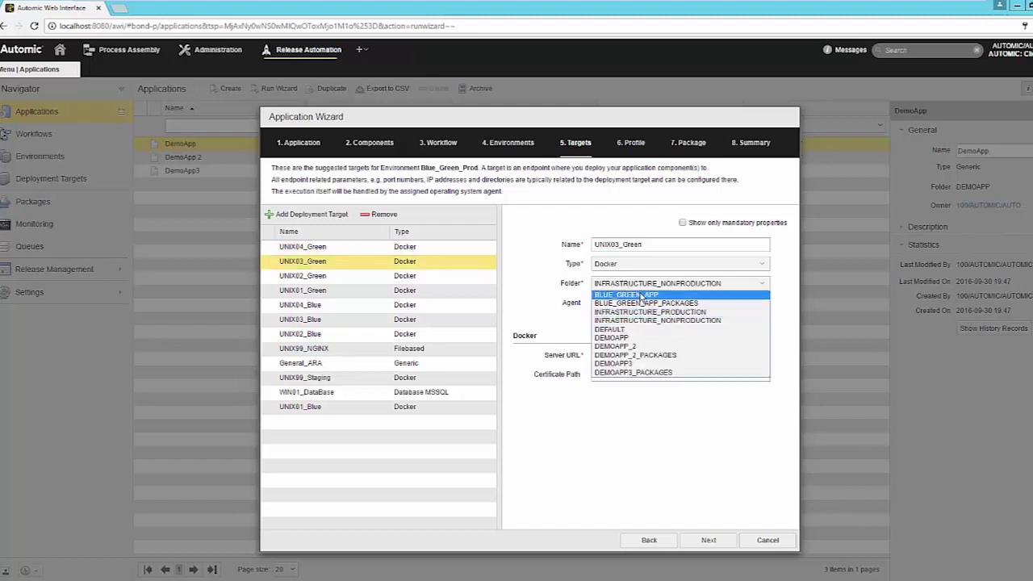
left_click(644, 296)
left_click(418, 276)
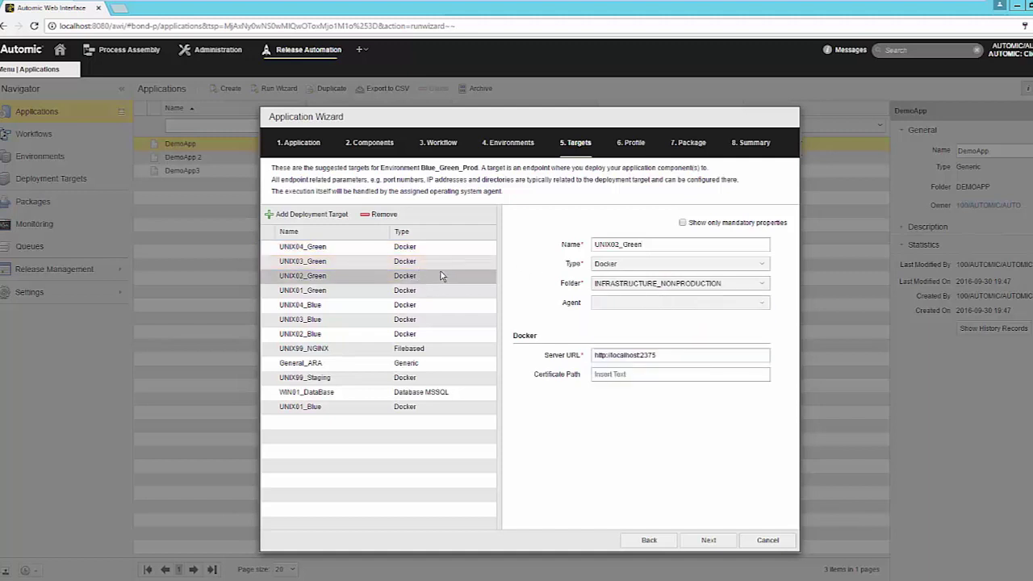
left_click(660, 287)
left_click(646, 295)
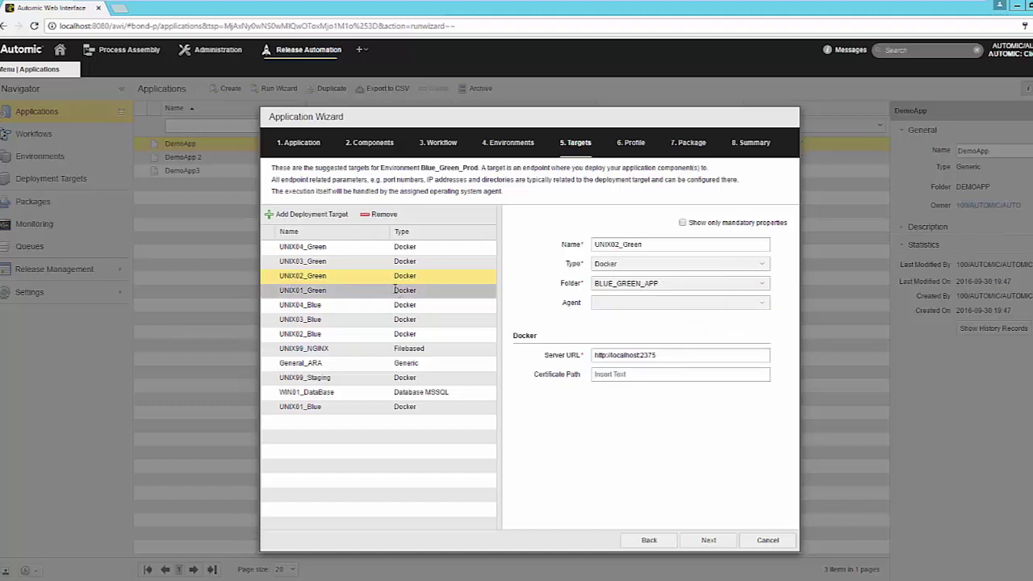
left_click(395, 291)
left_click(595, 287)
left_click(612, 296)
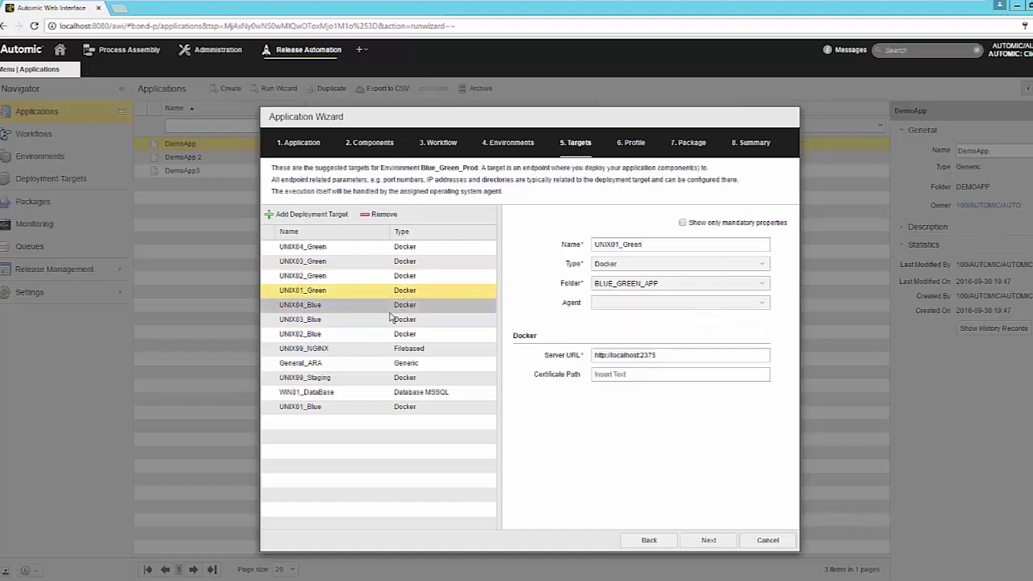
Step: Set the folder of the deployment targets UNIX04_Blue, UNIX03_Blue, UNIX02_Blue and UNIX01_Blue to BLUE_GREEN_APP
left_click(387, 307)
left_click(610, 284)
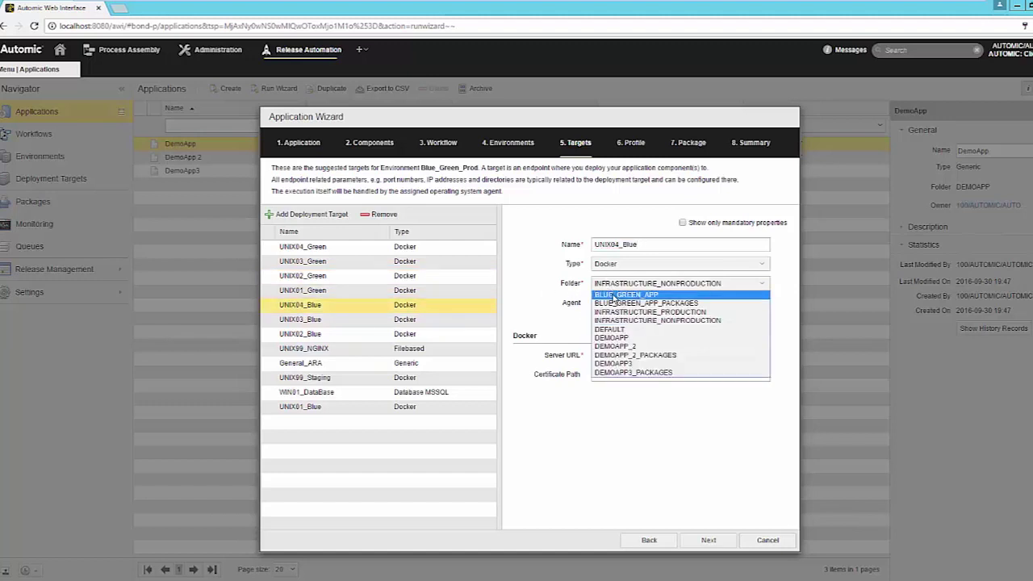
left_click(612, 295)
left_click(405, 320)
left_click(611, 284)
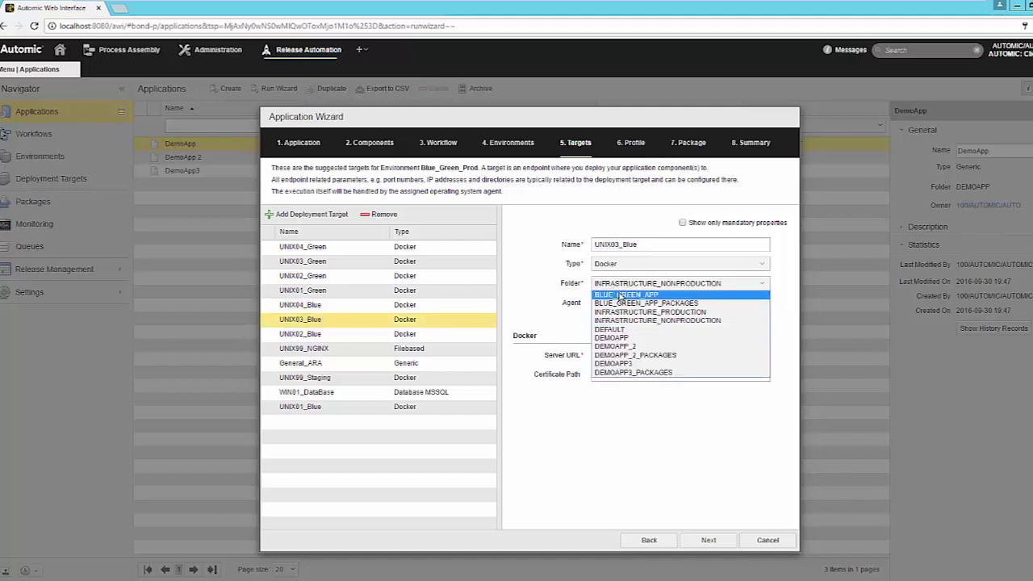
left_click(612, 296)
left_click(436, 333)
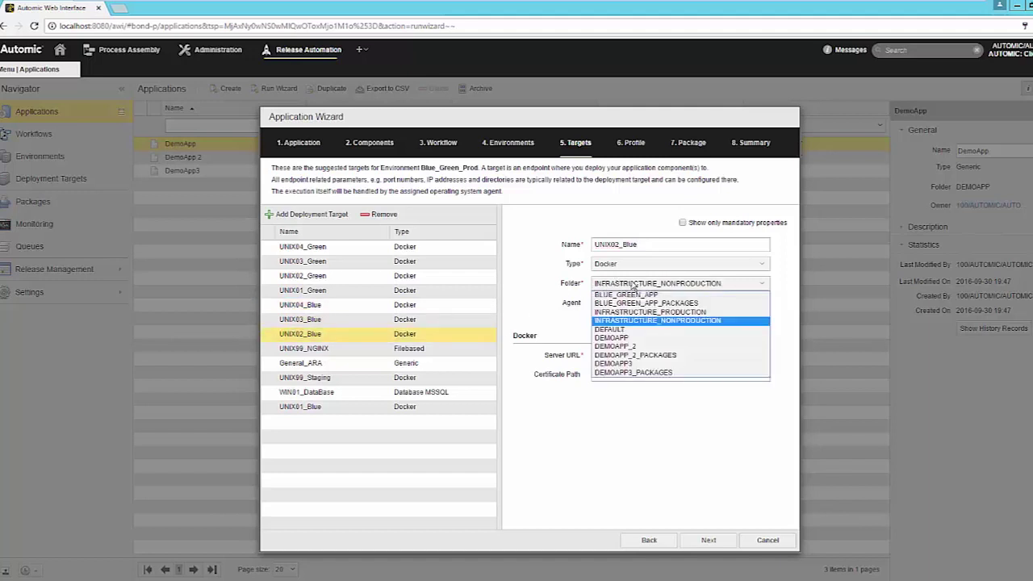
left_click(611, 284)
left_click(646, 295)
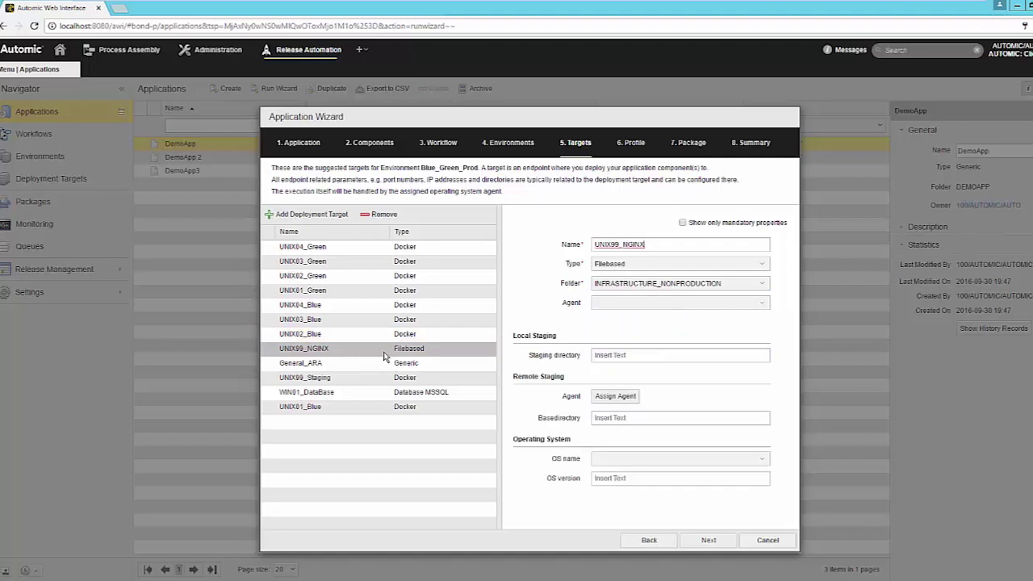
left_click(385, 356)
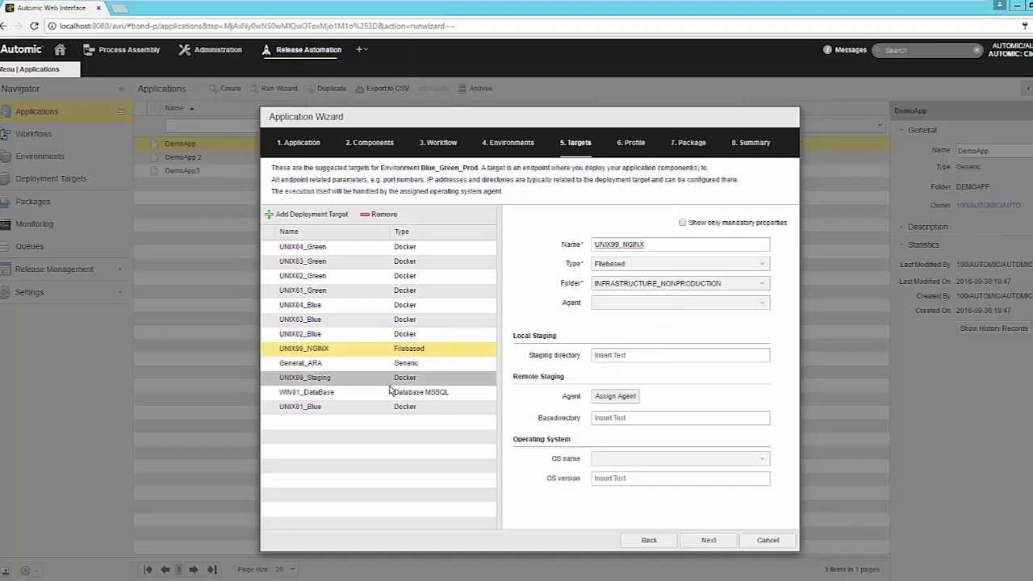
left_click(391, 407)
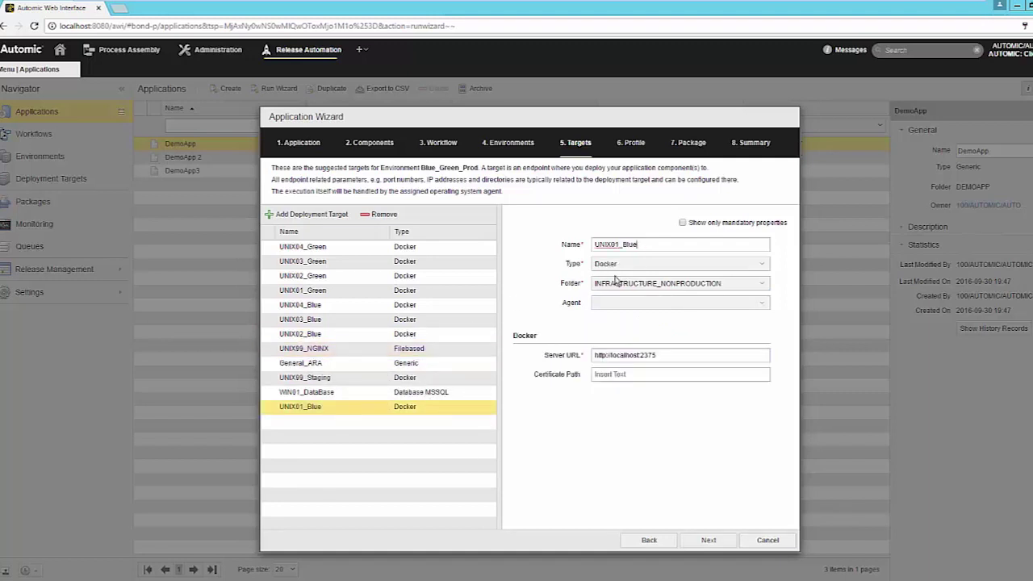
left_click(618, 282)
left_click(617, 294)
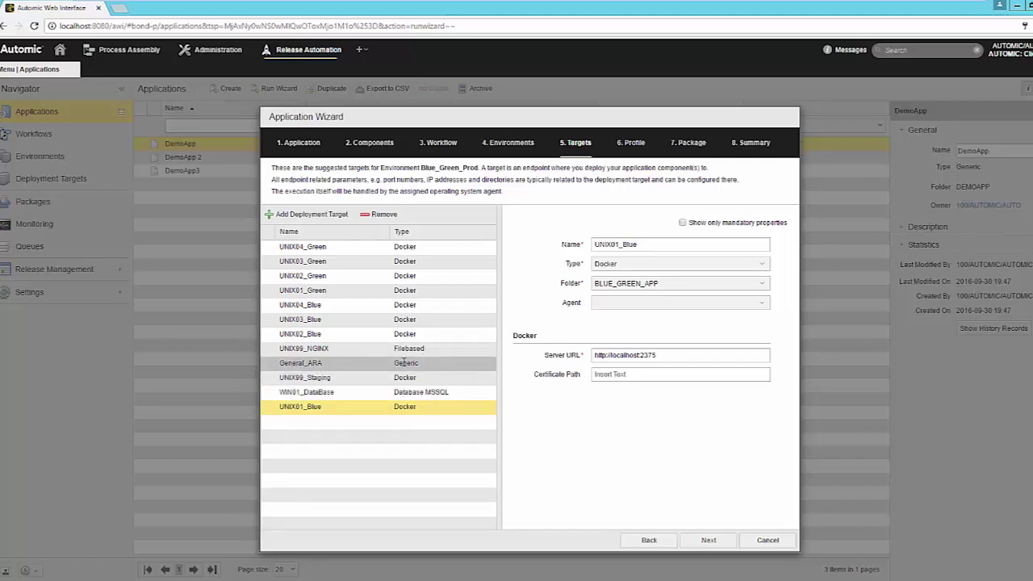
Step: Name the deployment profile Profile_Blue and assign it to the BLUE_GREEN_APP folder
left_click(708, 541)
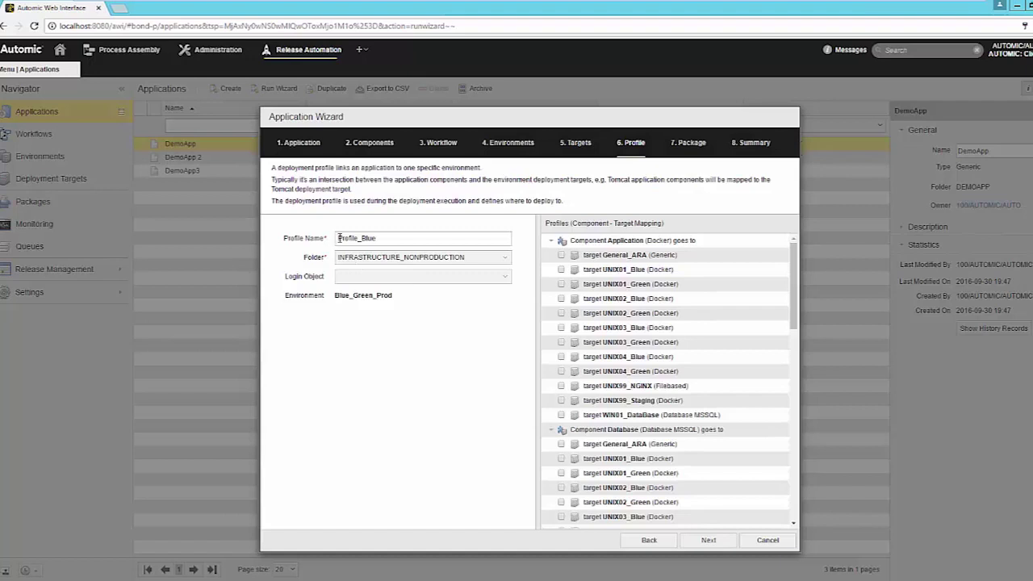
left_click_drag(338, 238, 391, 239)
left_click(386, 258)
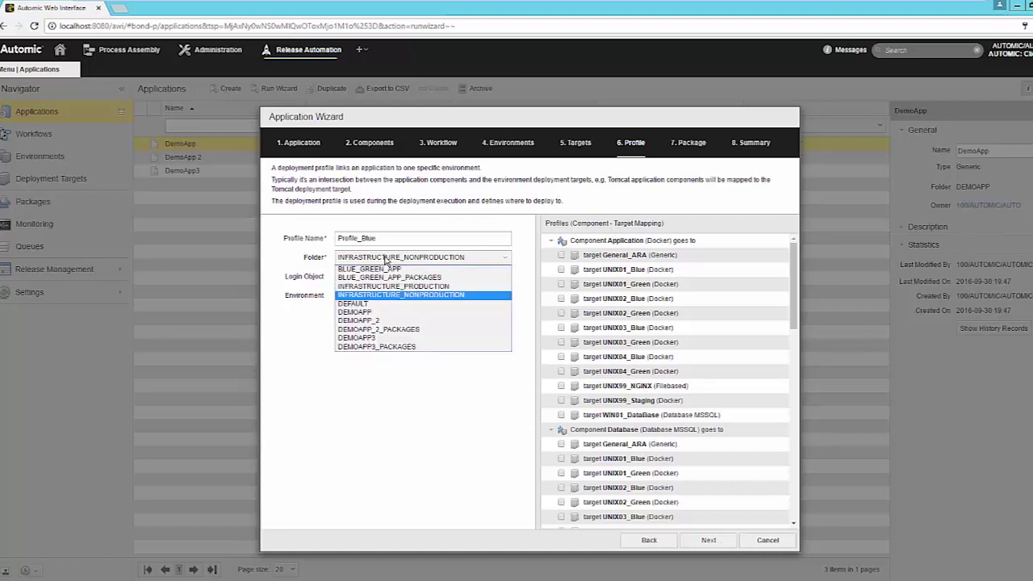
left_click(398, 270)
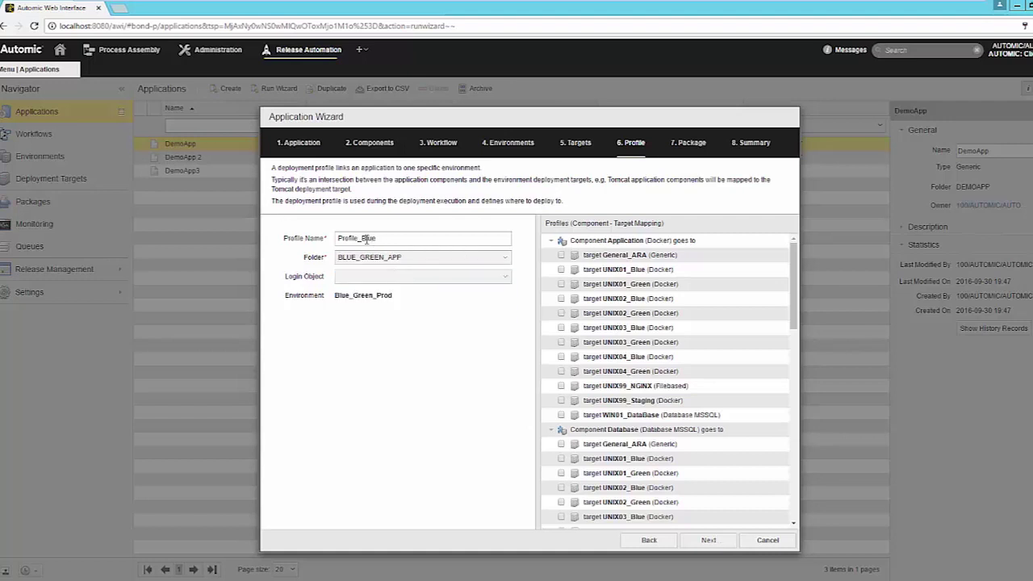
left_click_drag(361, 238, 394, 237)
left_click(723, 541)
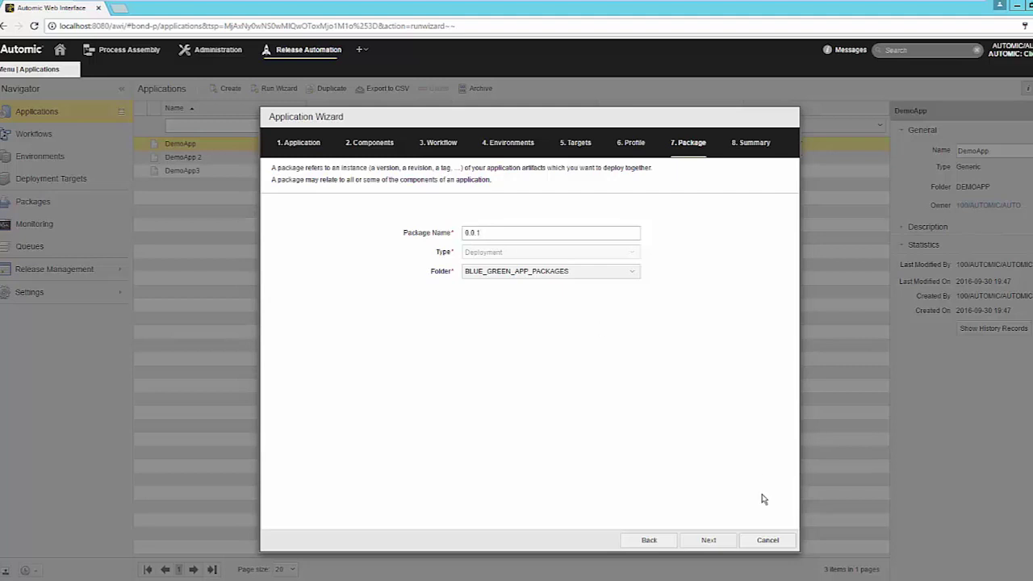
Step: Accept package 0.0.1 in the BLUE_GREEN_APP_PACKAGES folder and finish the wizard after reviewing the application summary
left_click(718, 546)
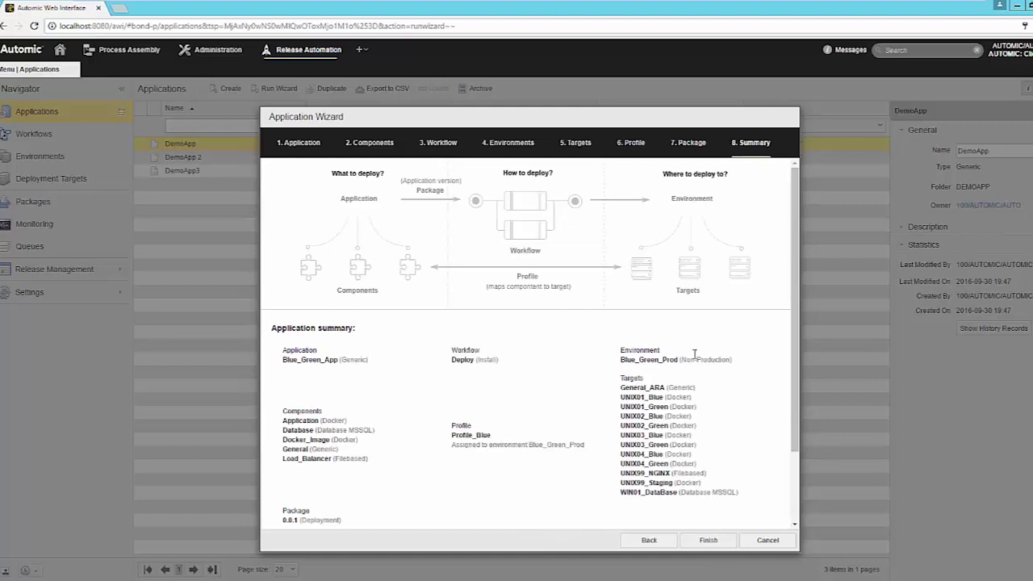
scroll(494, 423, "down", 2)
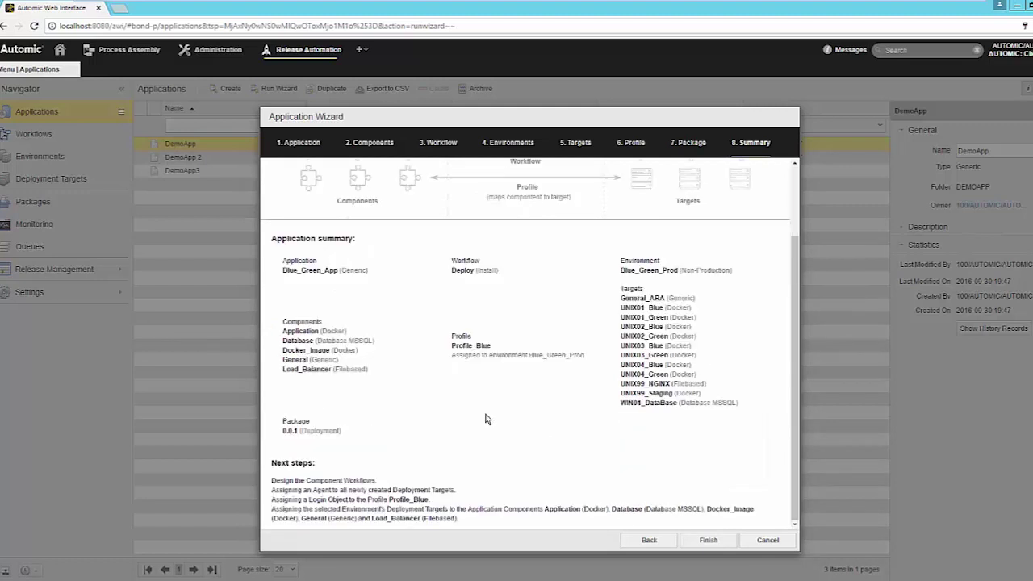
scroll(488, 413, "up", 2)
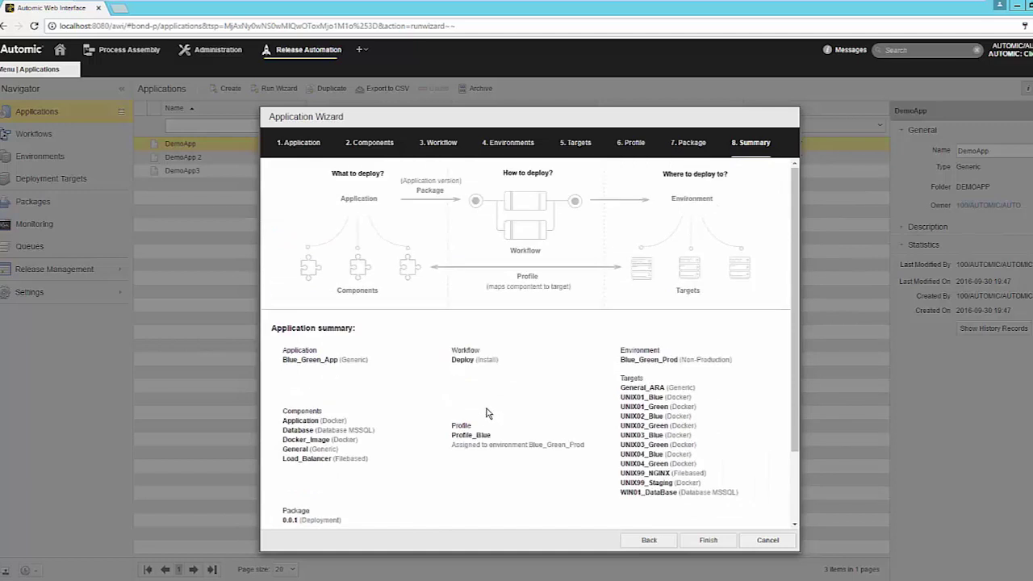
scroll(488, 411, "down", 2)
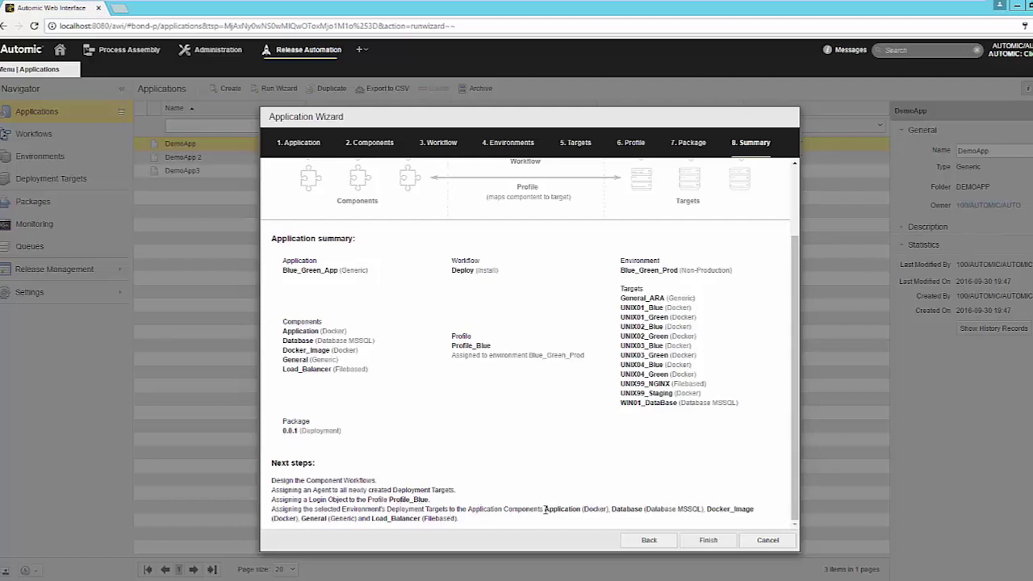
left_click(699, 540)
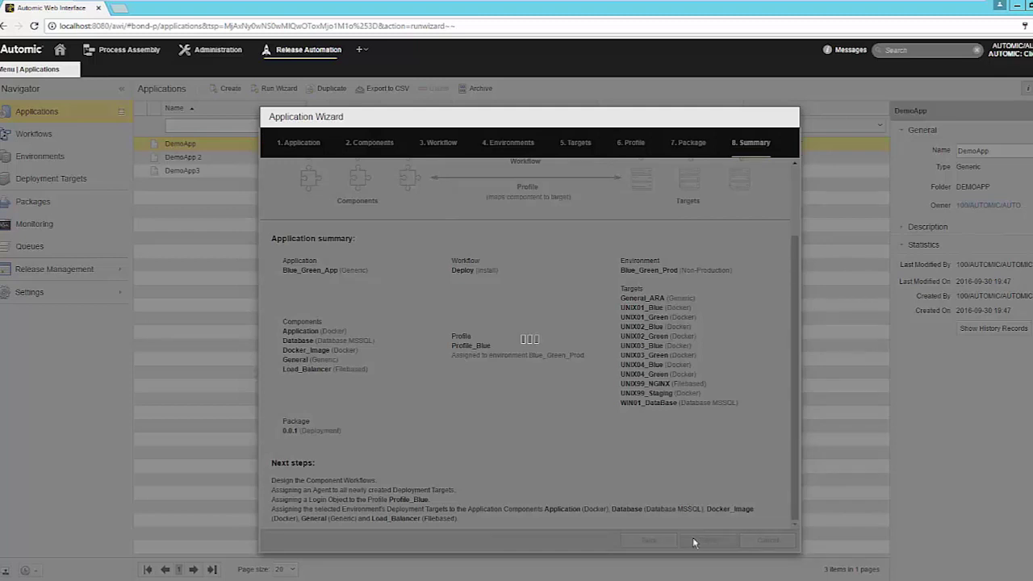